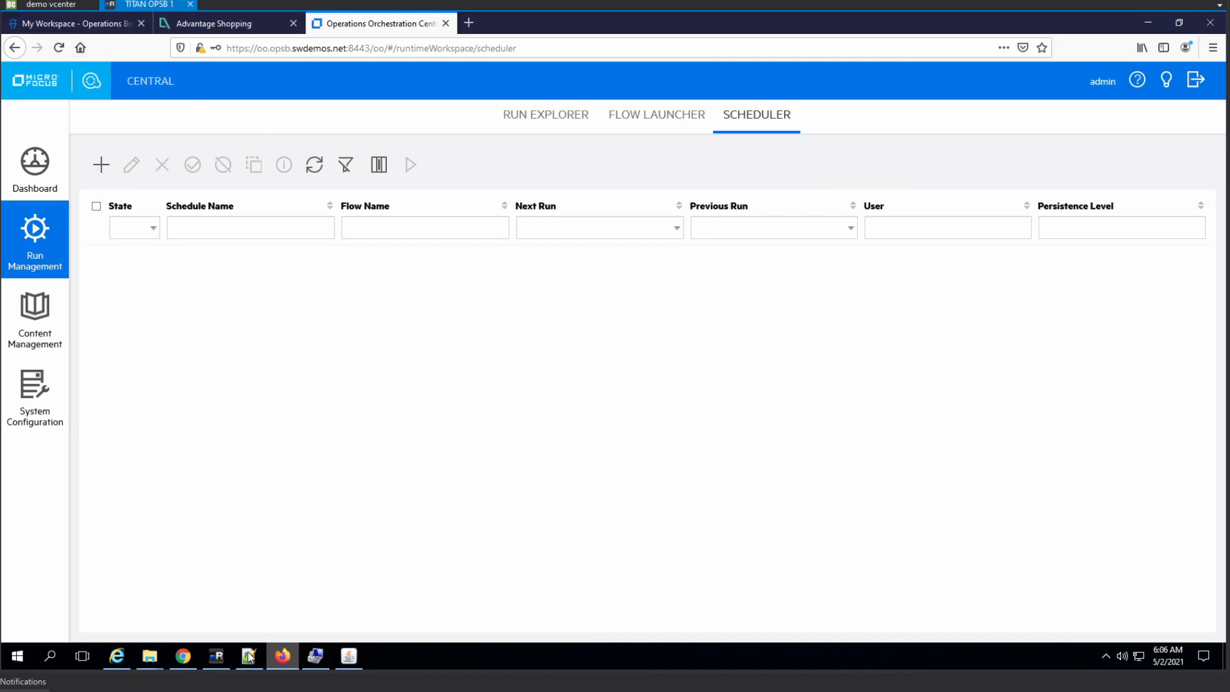
Switch to mRemoteNG and check the time zone configured on the OO server
click(216, 655)
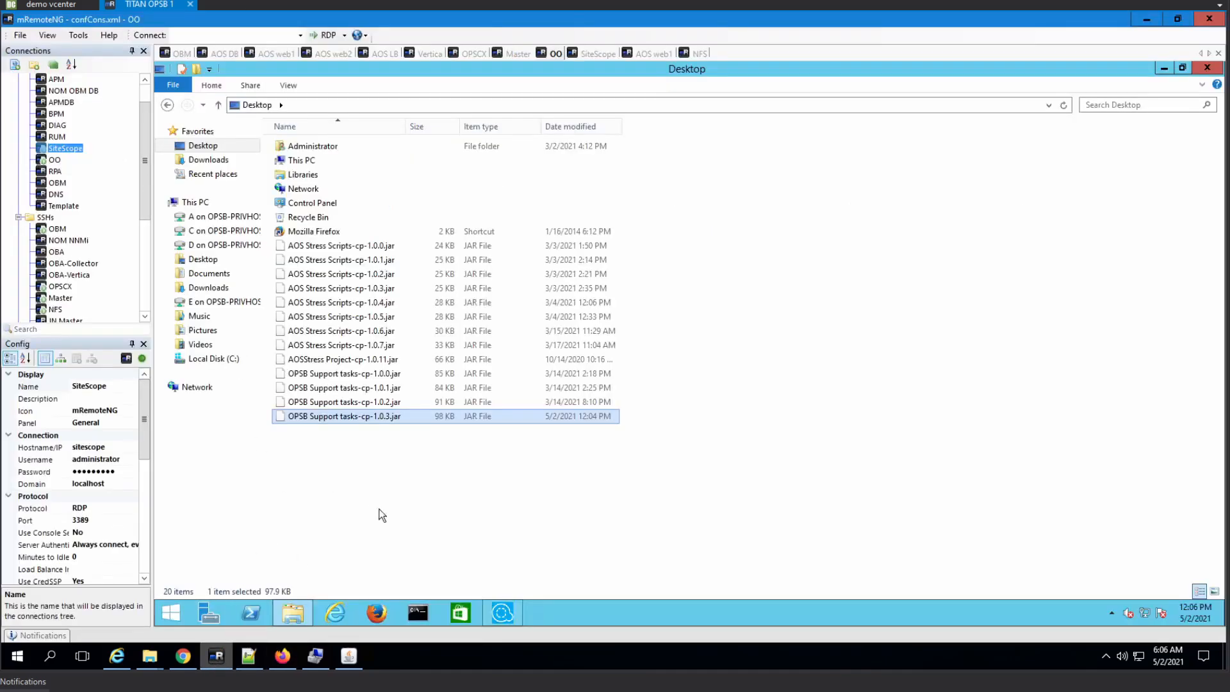
right_click(1206, 613)
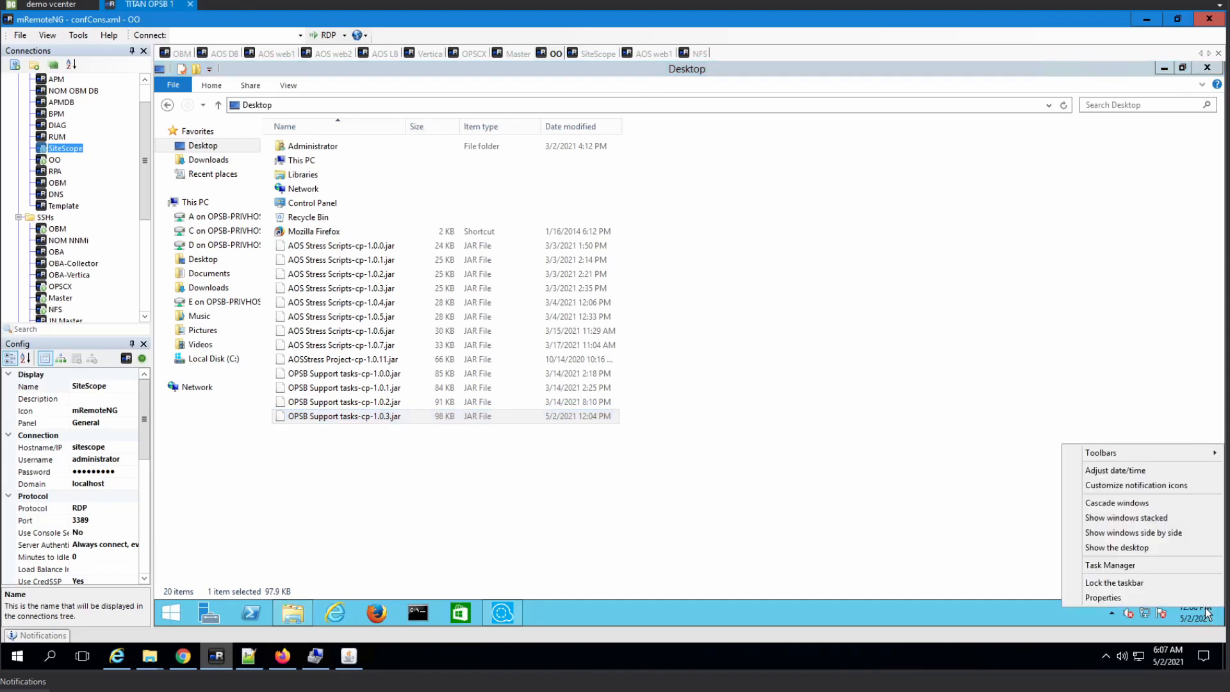
click(1133, 475)
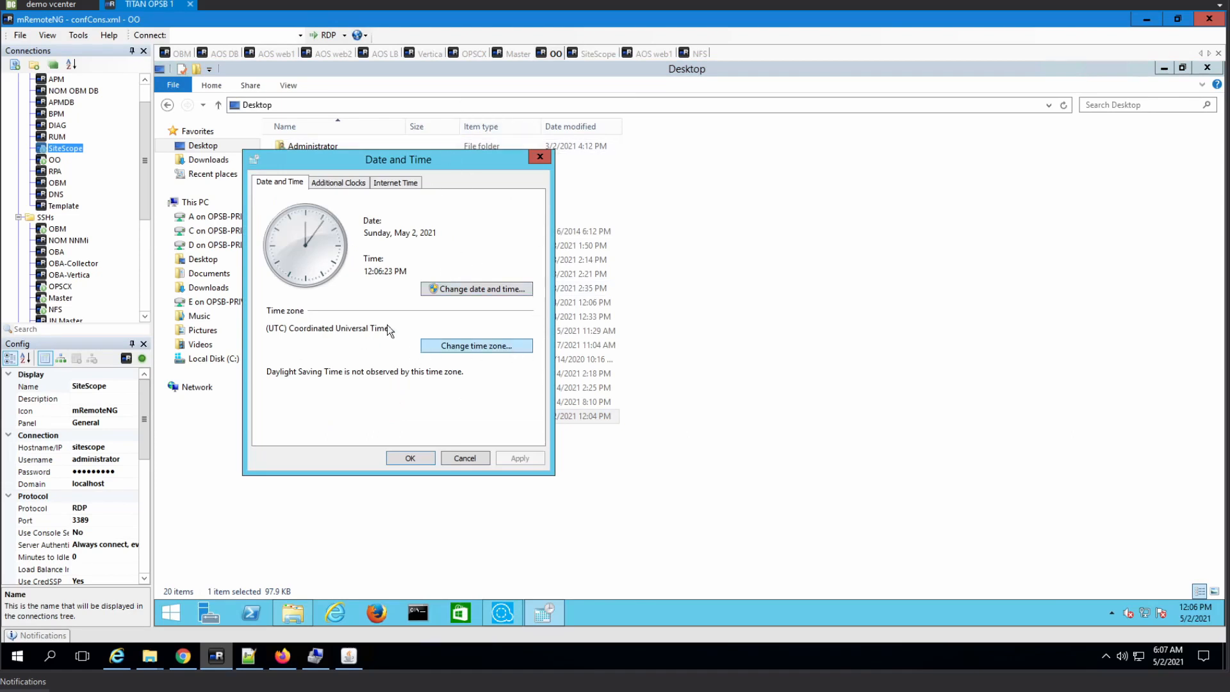
click(540, 157)
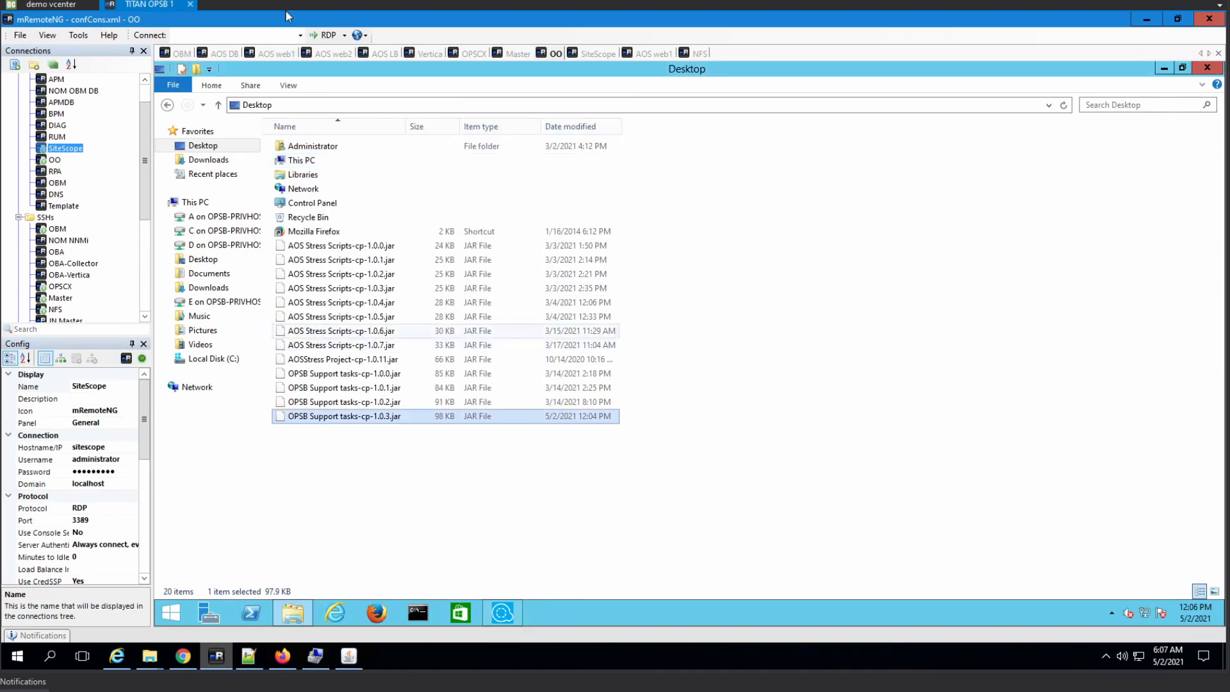
Return to Firefox and create a schedule for the Reboot Windows Server flow in Remote Commands/Windows Based Product Maintenance
click(281, 655)
click(101, 165)
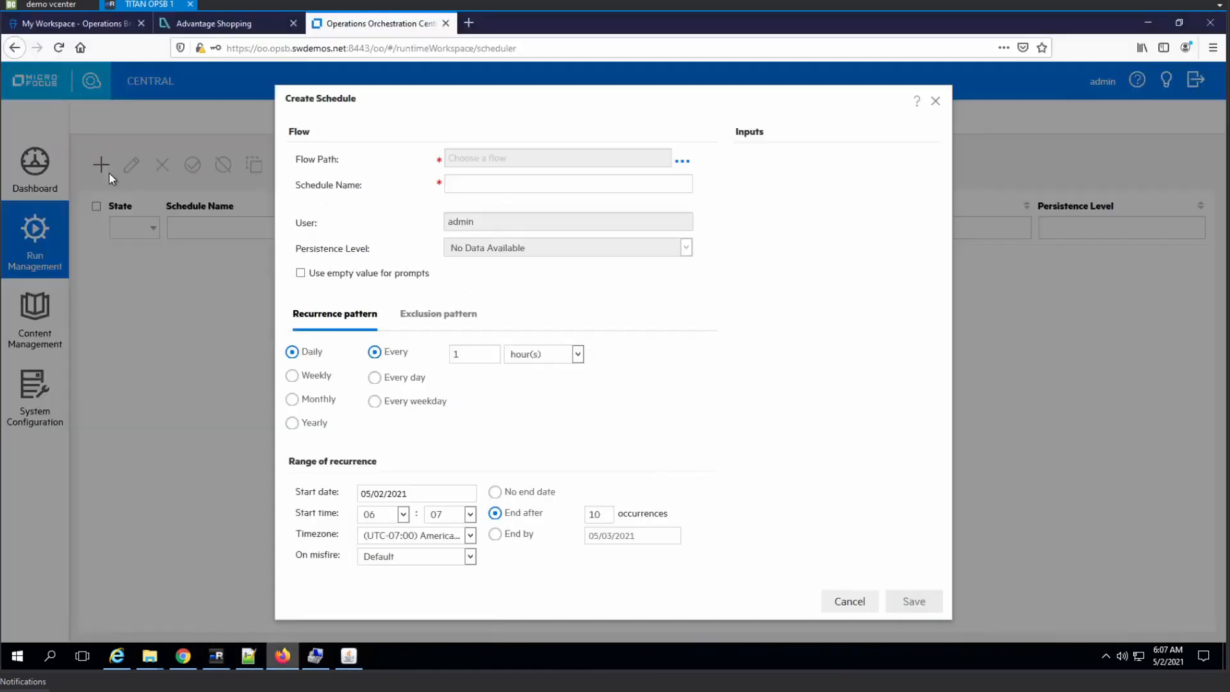
click(682, 160)
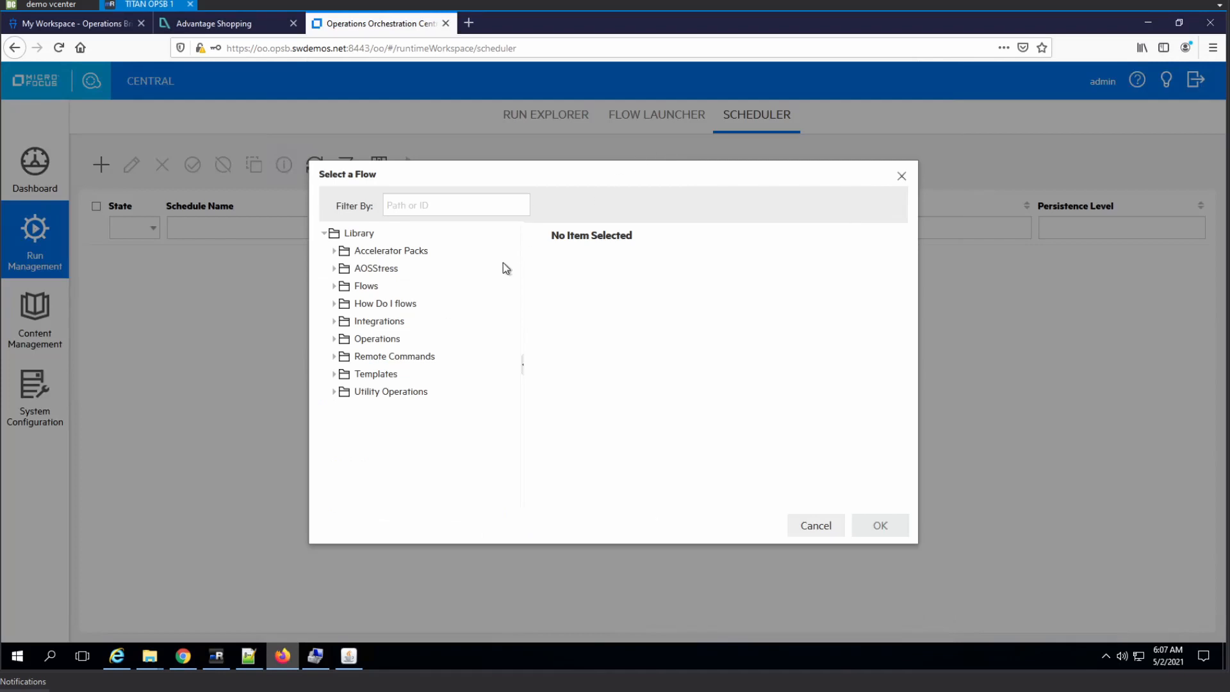
click(340, 357)
click(344, 444)
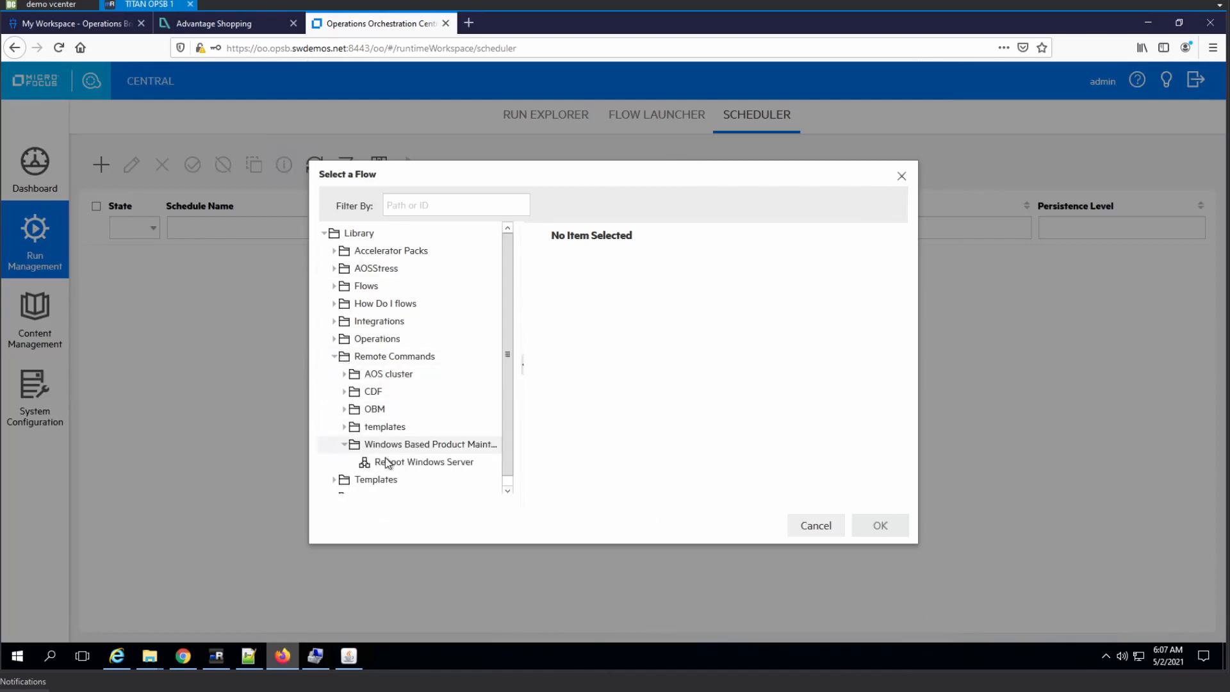
click(392, 462)
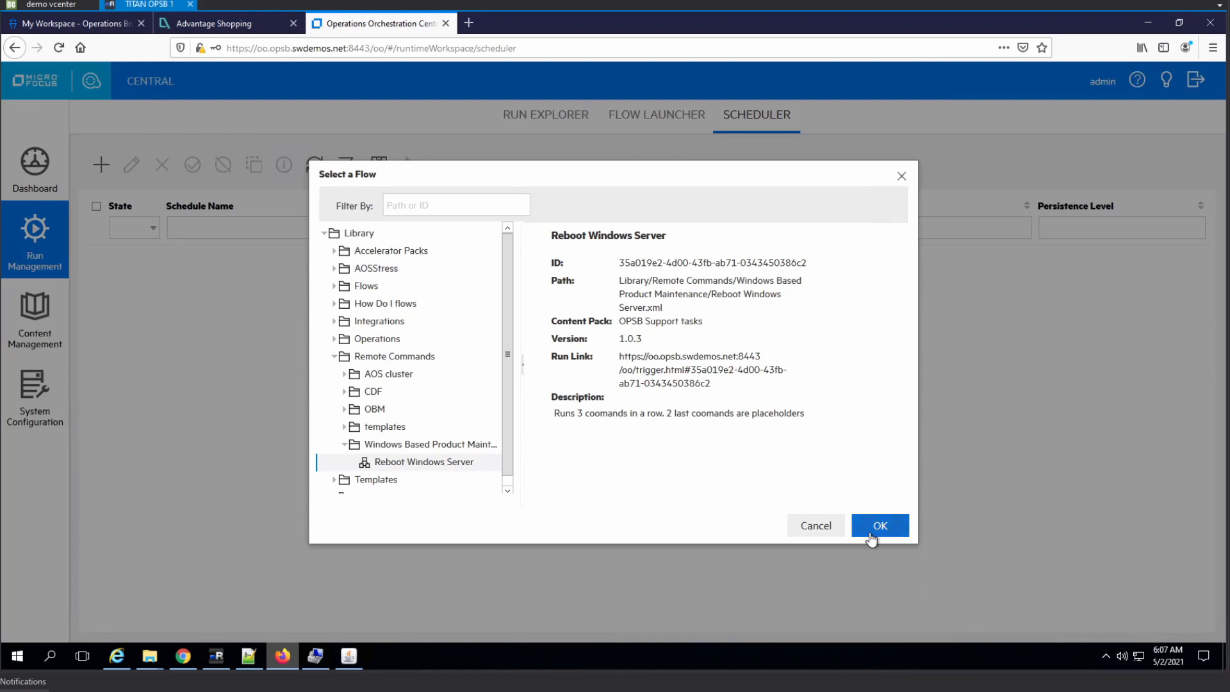
click(868, 535)
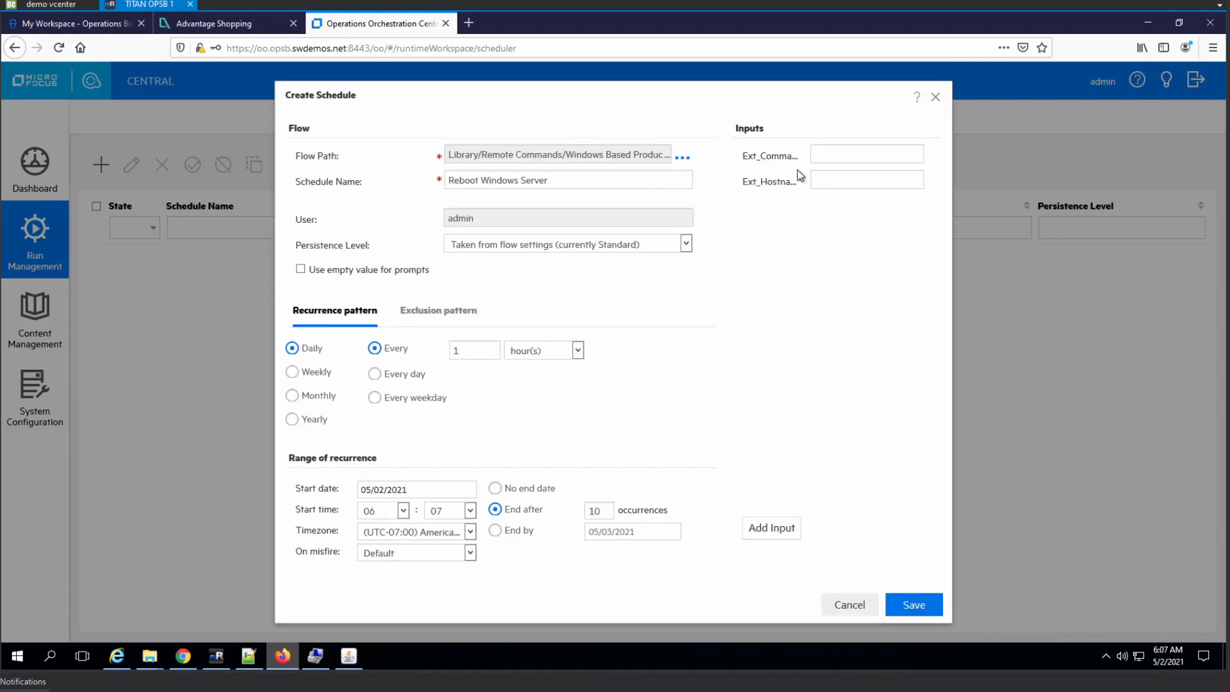
Set the flow's command input to "shutdown -r -t 10" and its hostname input to "sitescope"
click(857, 154)
text(shutdown -r)
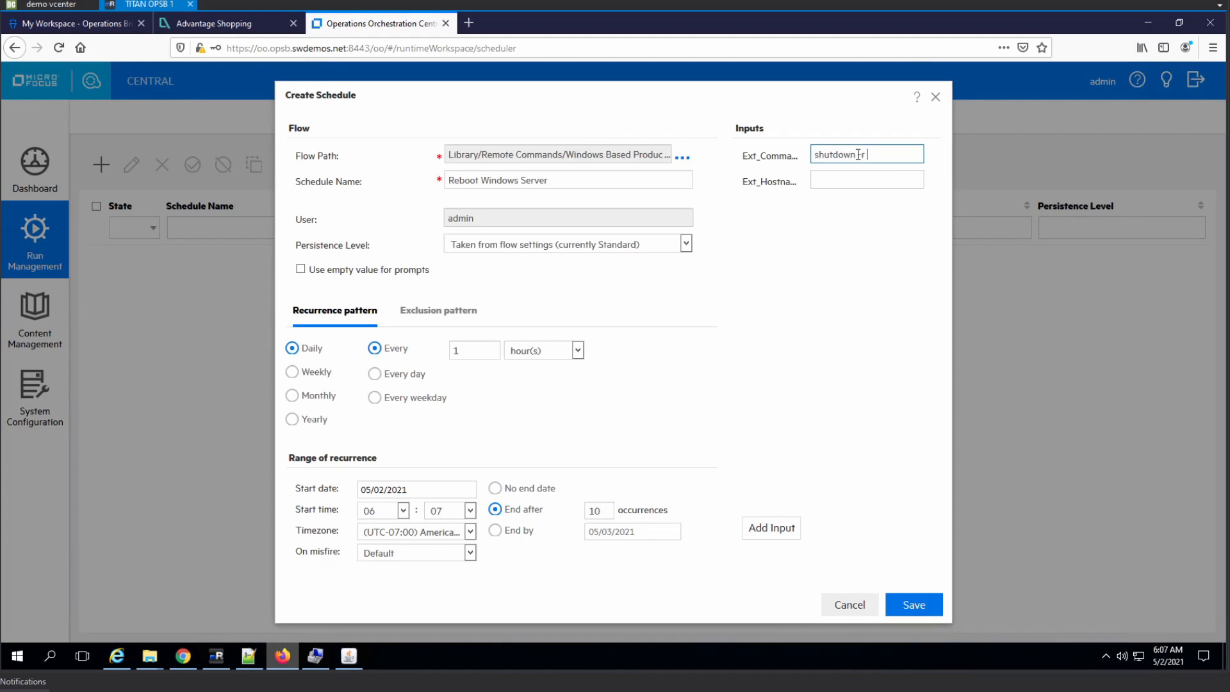
text( -t 10)
click(856, 180)
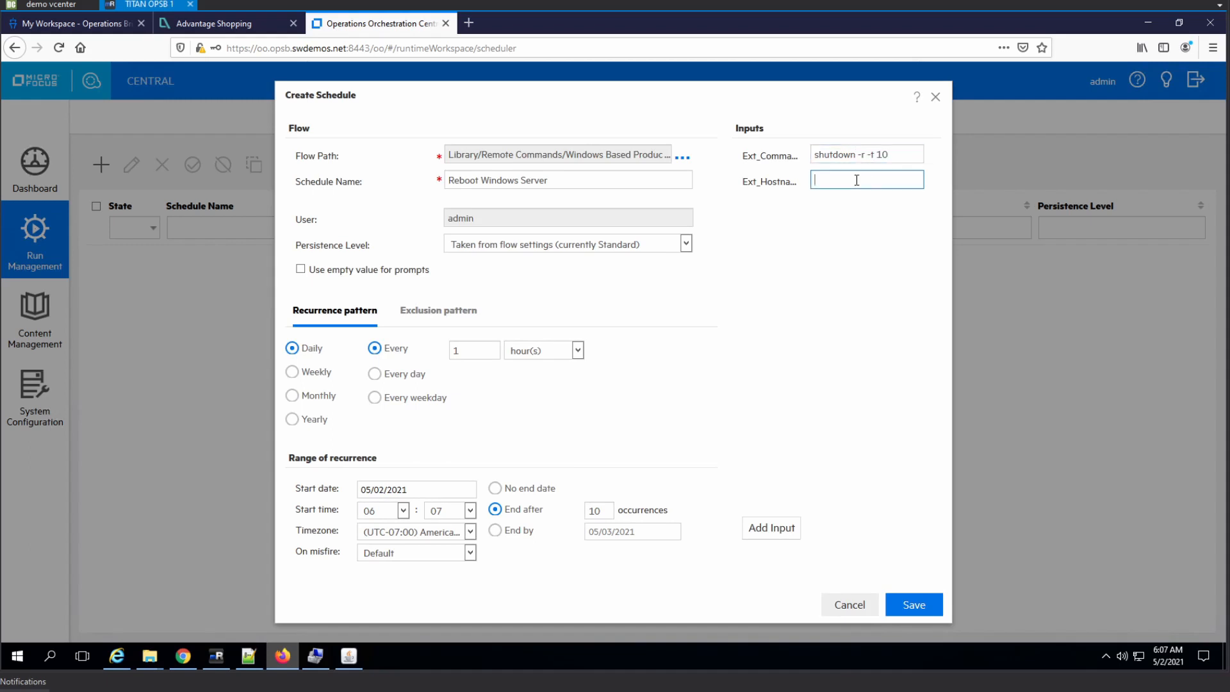
text(S)
text(sitescope)
Set the schedule to recur weekly on Sunday with a start time of 00:05
click(312, 371)
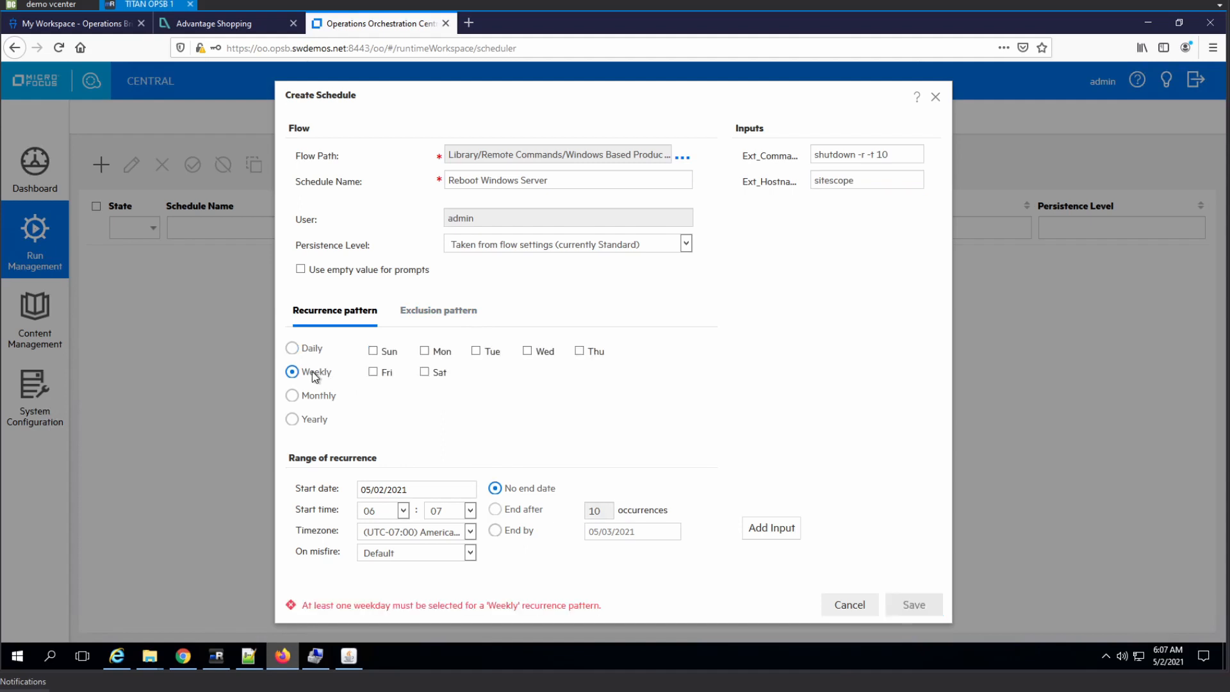
click(374, 353)
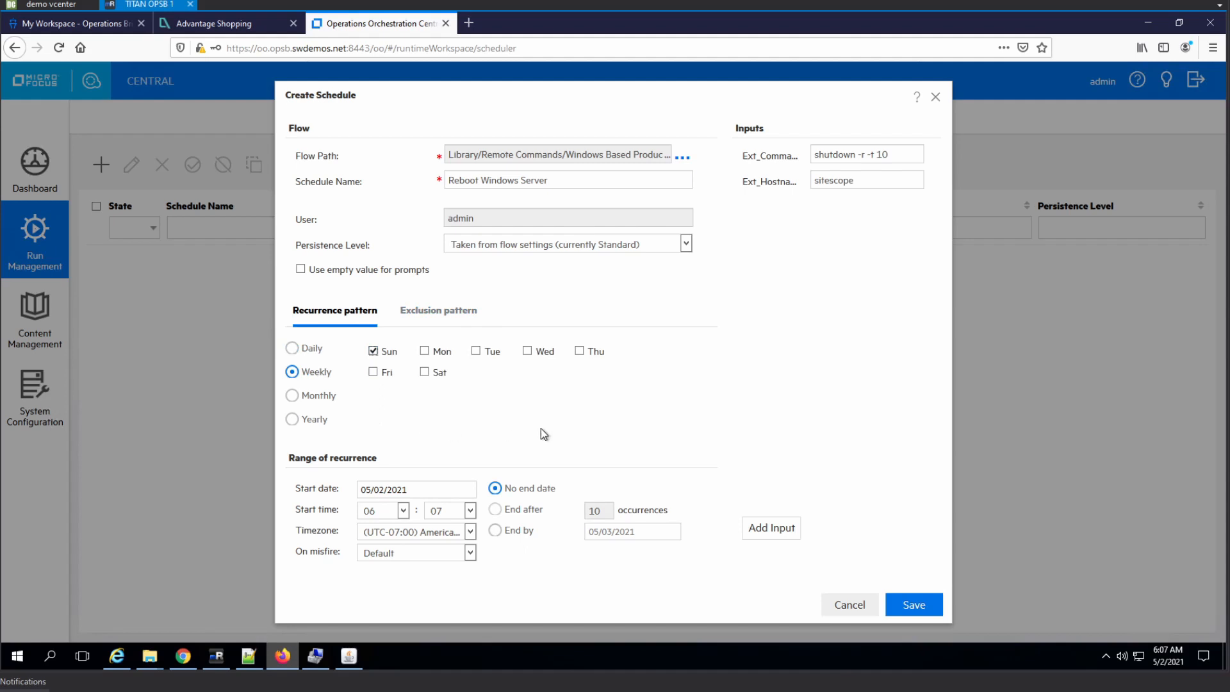
click(404, 518)
click(462, 552)
click(470, 511)
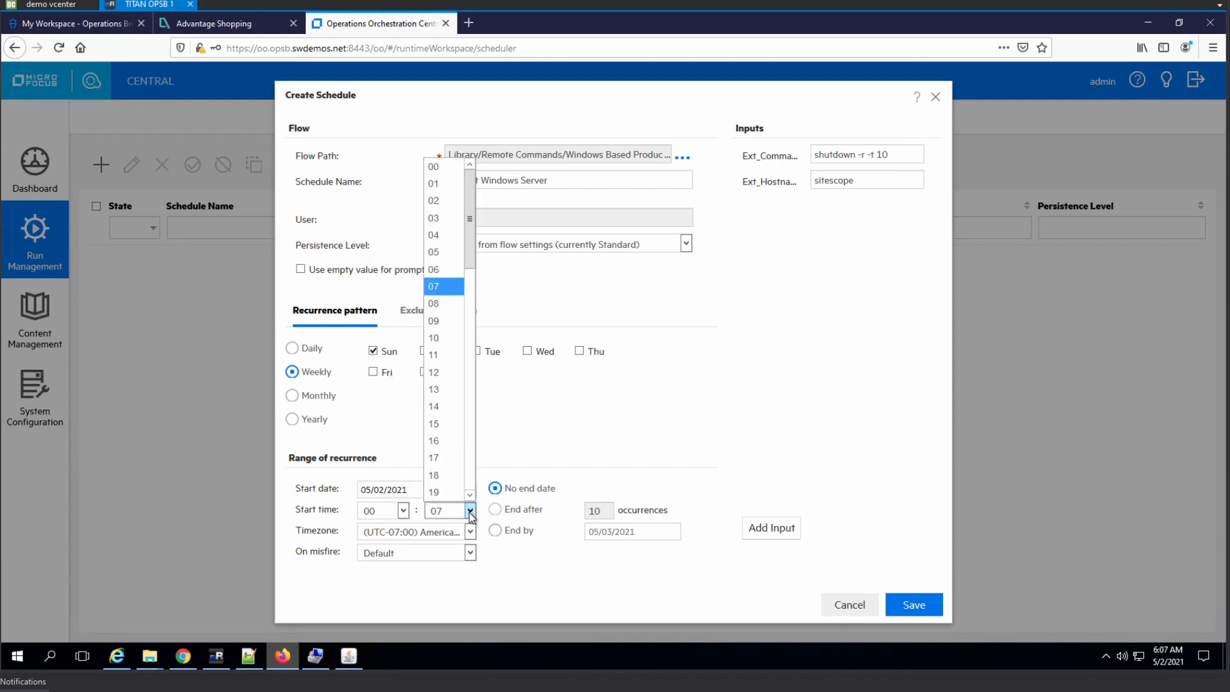
click(440, 251)
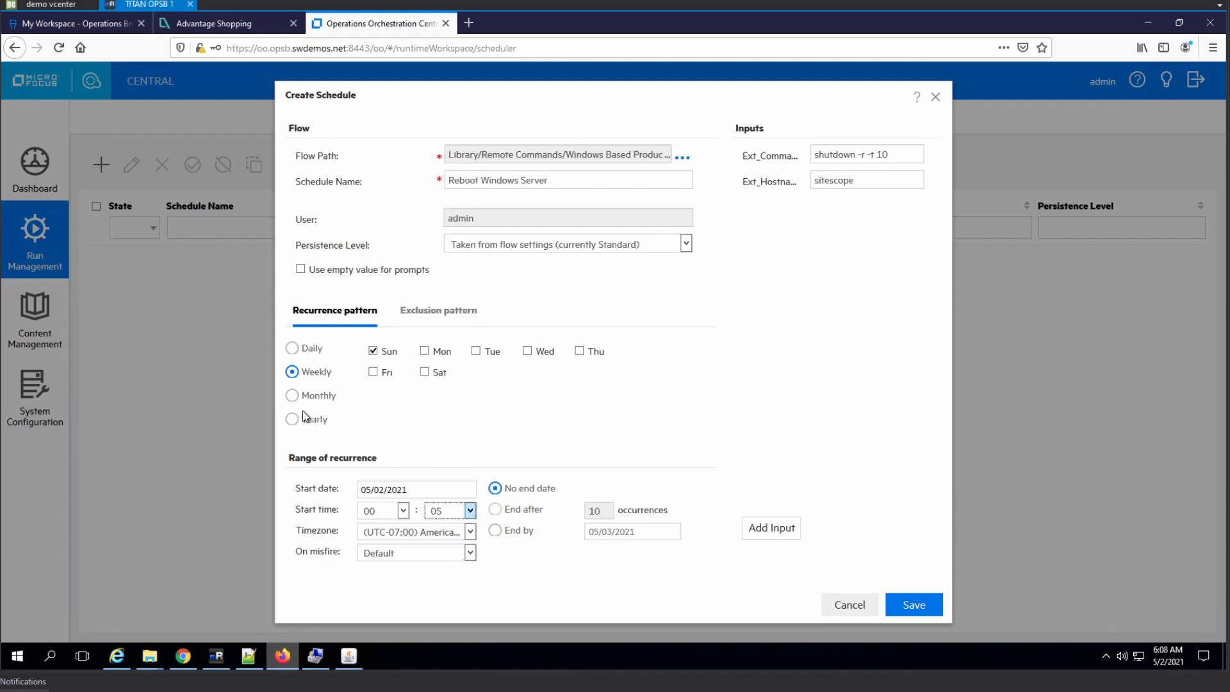
Set the schedule's timezone to (UTC+00:00) Etc/GMT and save the schedule
click(470, 536)
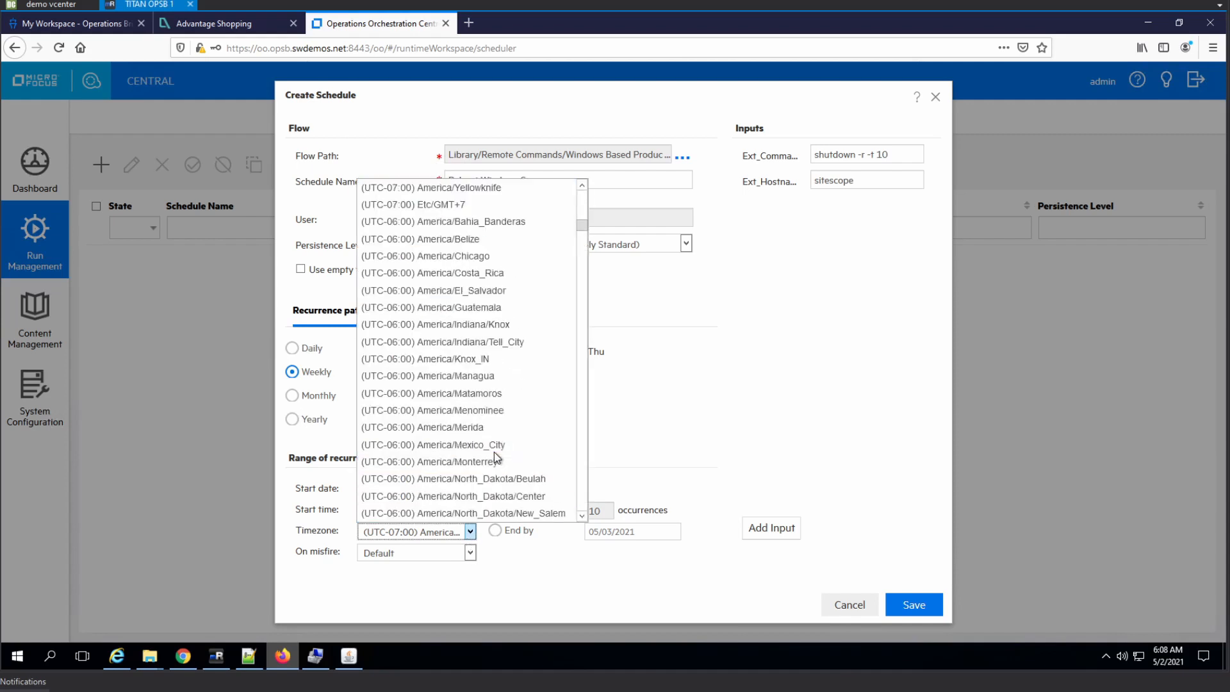
scroll(551, 366, down, 20)
scroll(541, 346, down, 20)
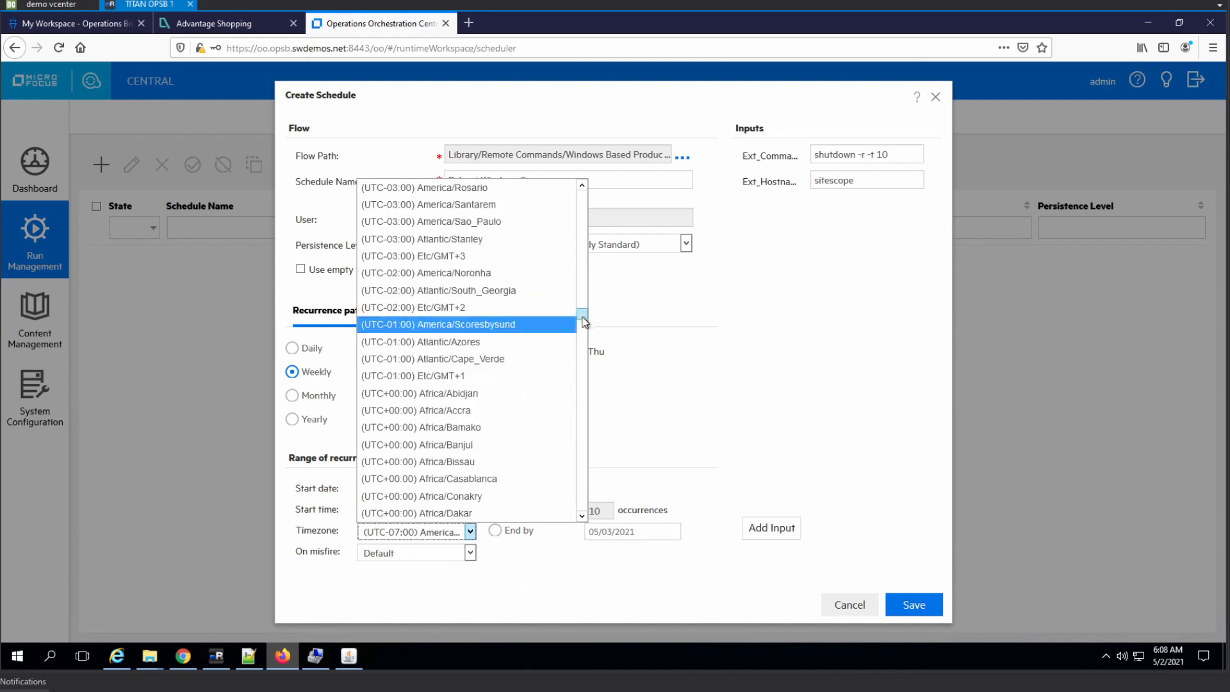
mouse_move(580, 324)
mouse_down()
mouse_move(583, 341)
mouse_move(578, 321)
mouse_up()
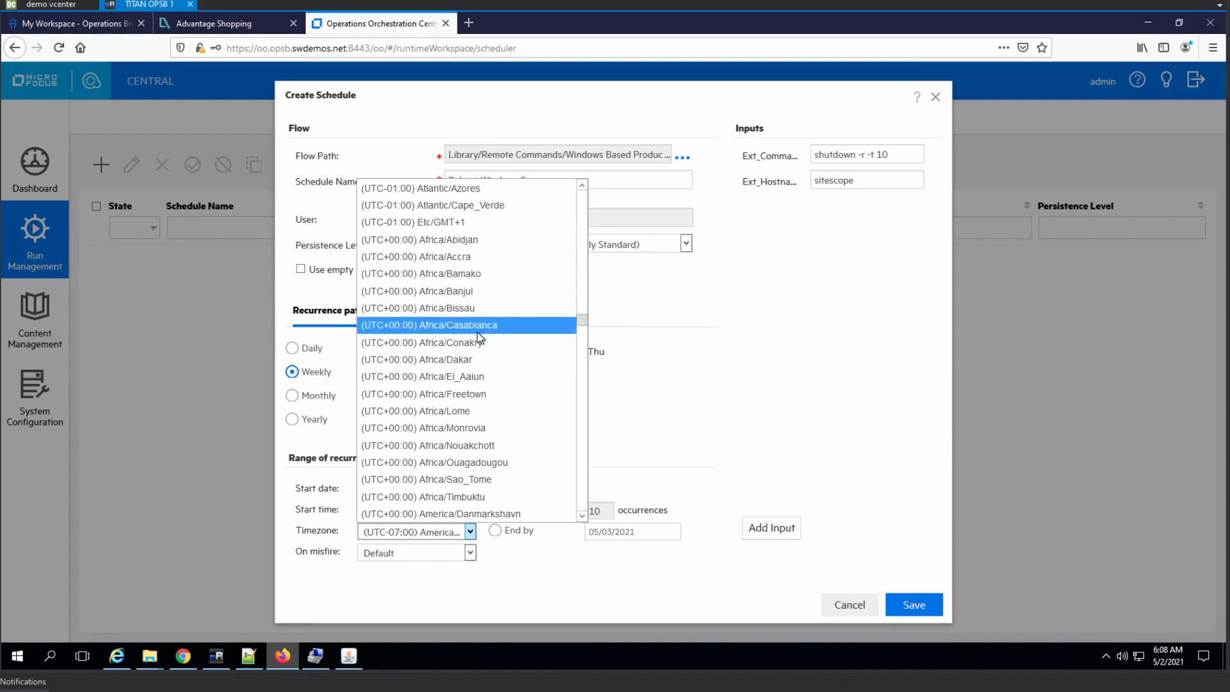
scroll(478, 332, down, 3)
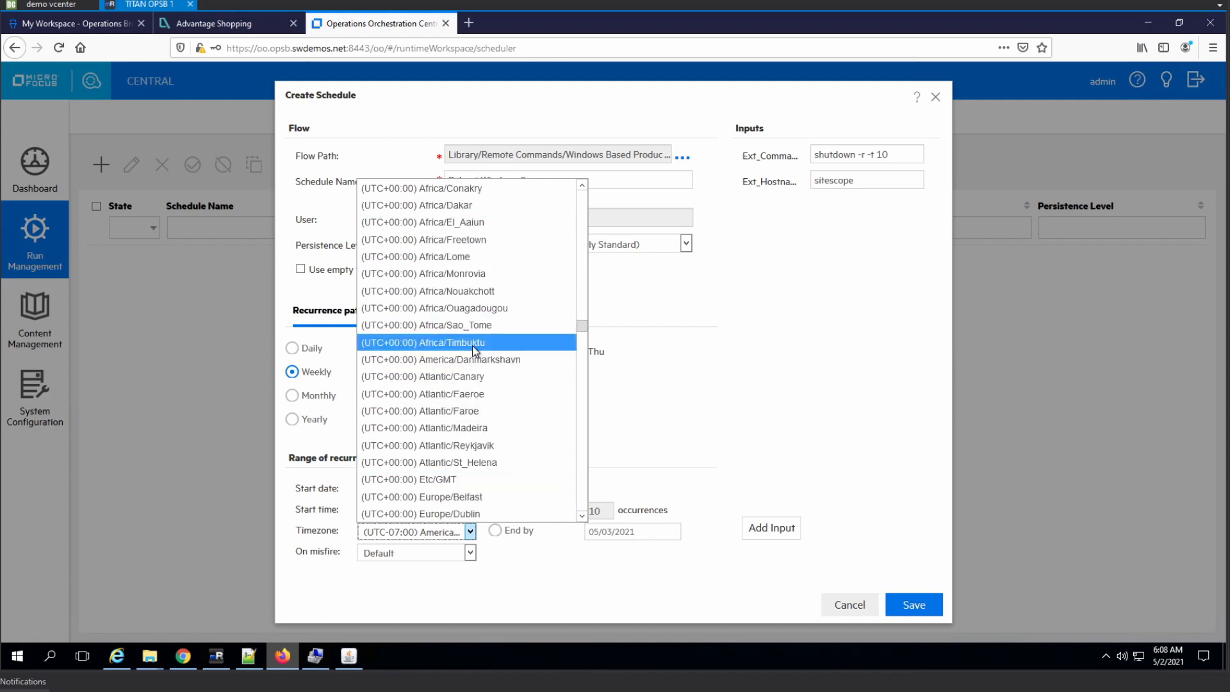
scroll(470, 352, down, 2)
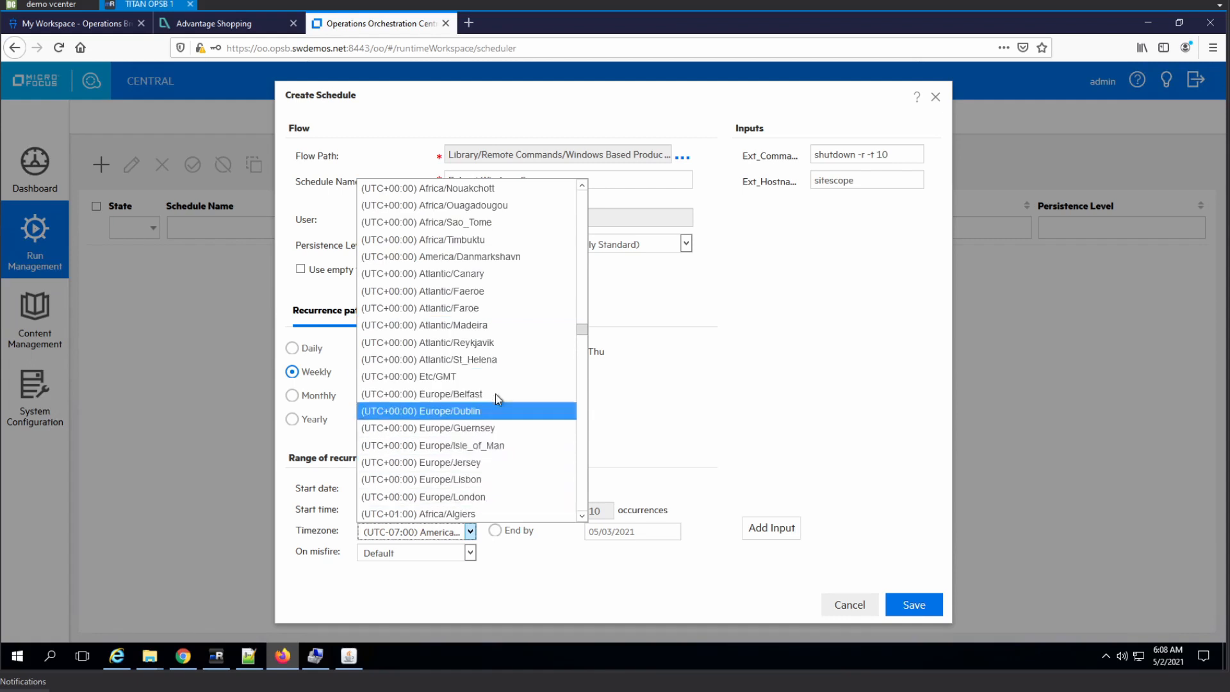
scroll(494, 377, up, 1)
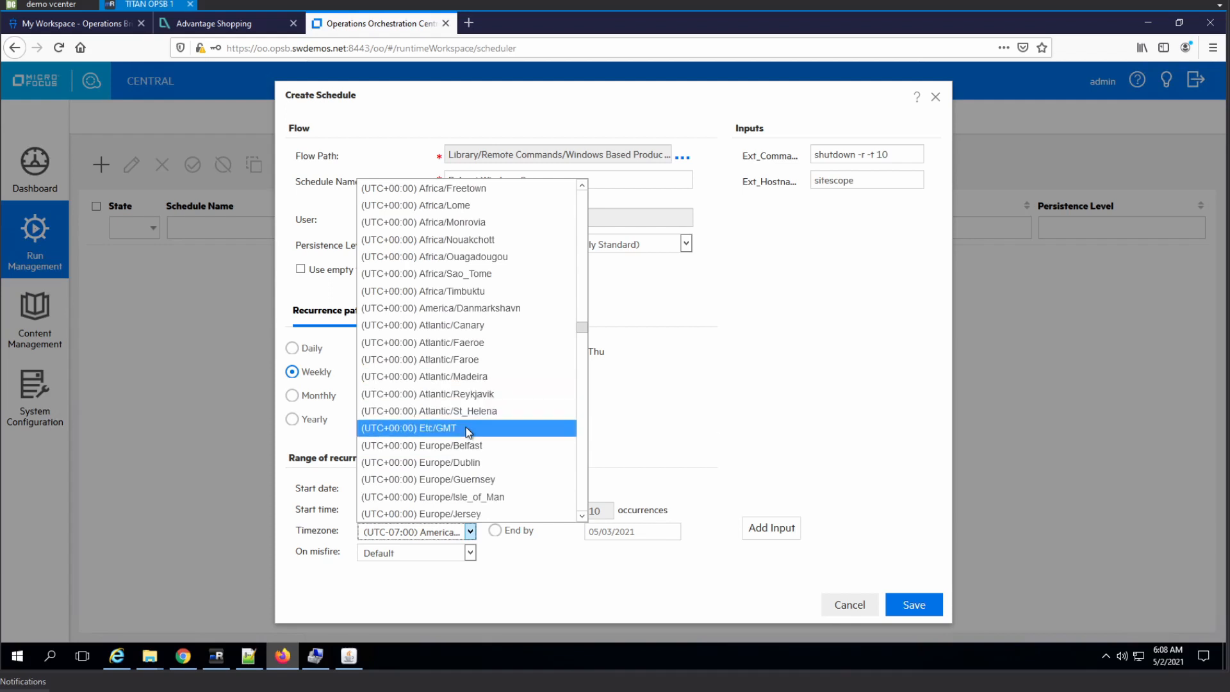
scroll(468, 429, up, 5)
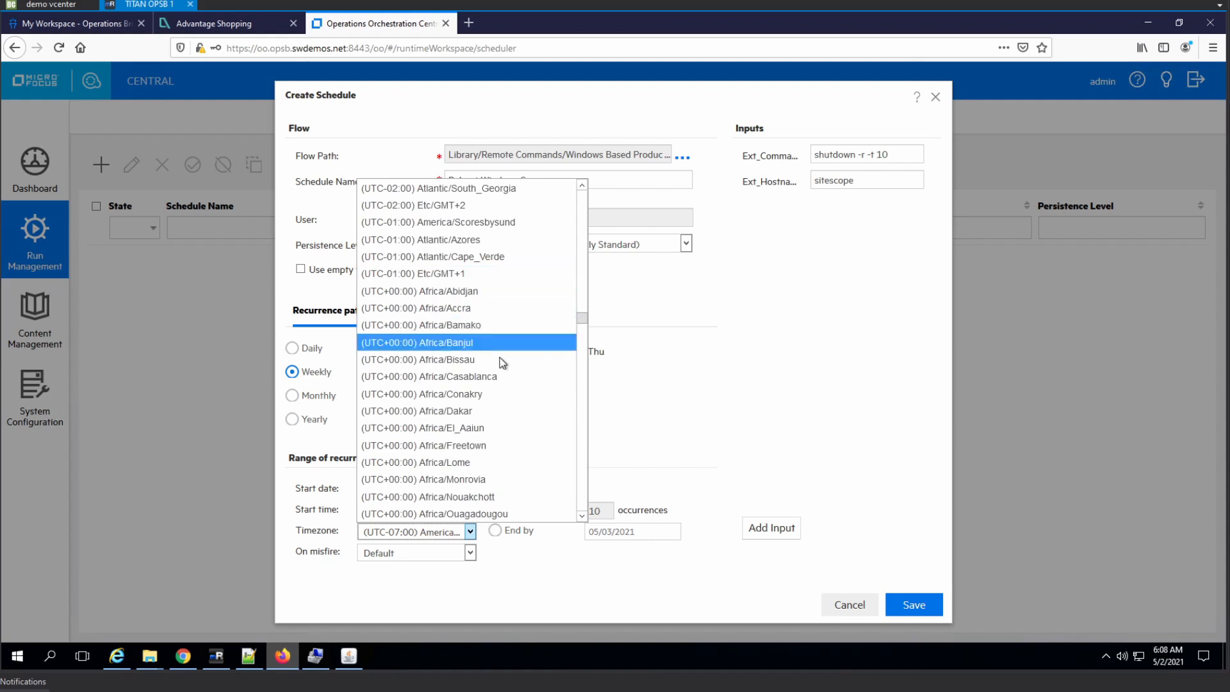
scroll(499, 352, down, 3)
scroll(500, 385, down, 1)
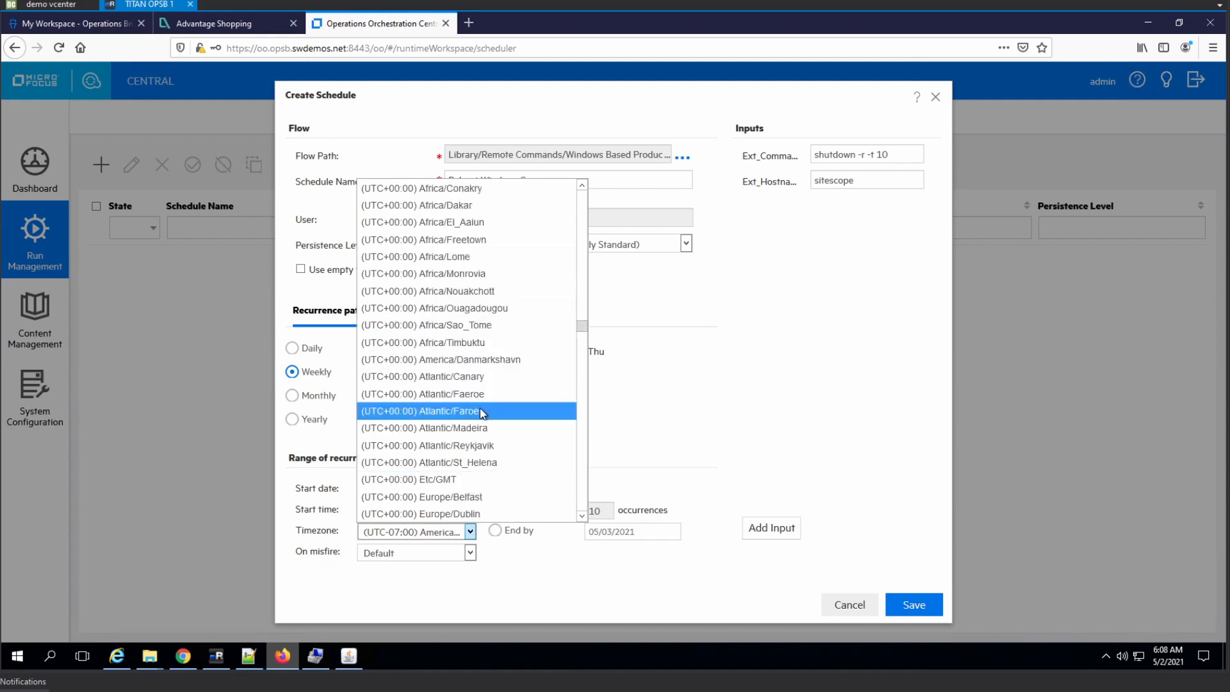
scroll(480, 413, down, 2)
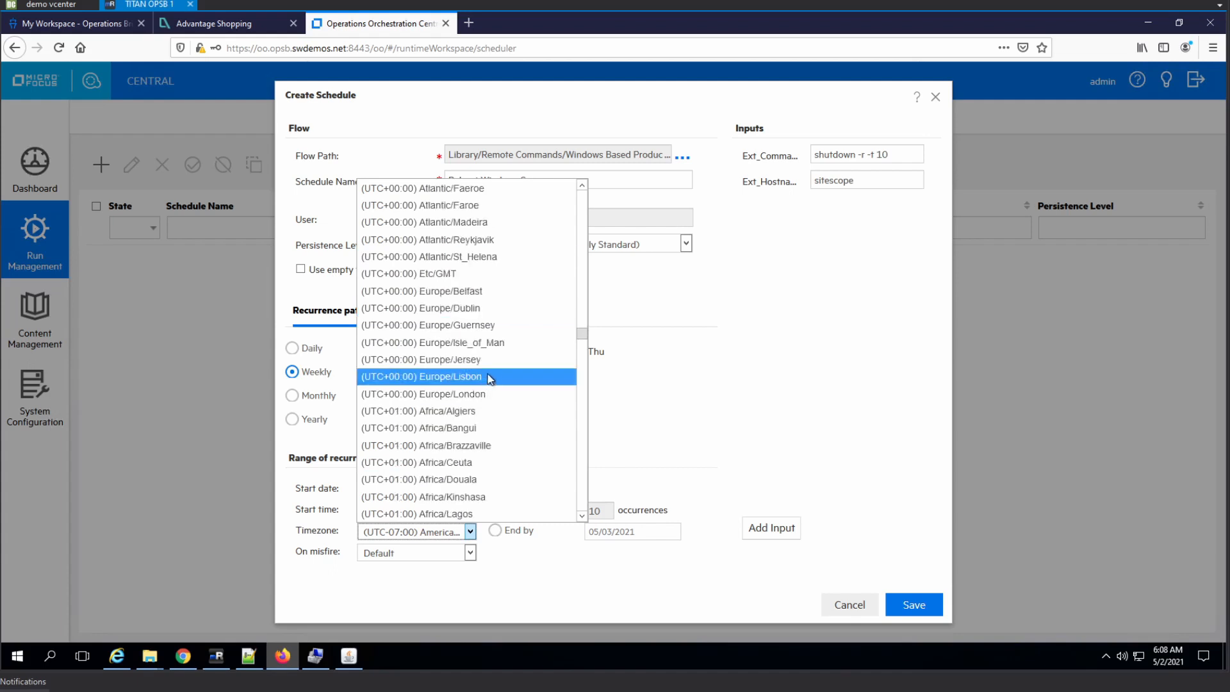
scroll(474, 365, down, 1)
click(454, 326)
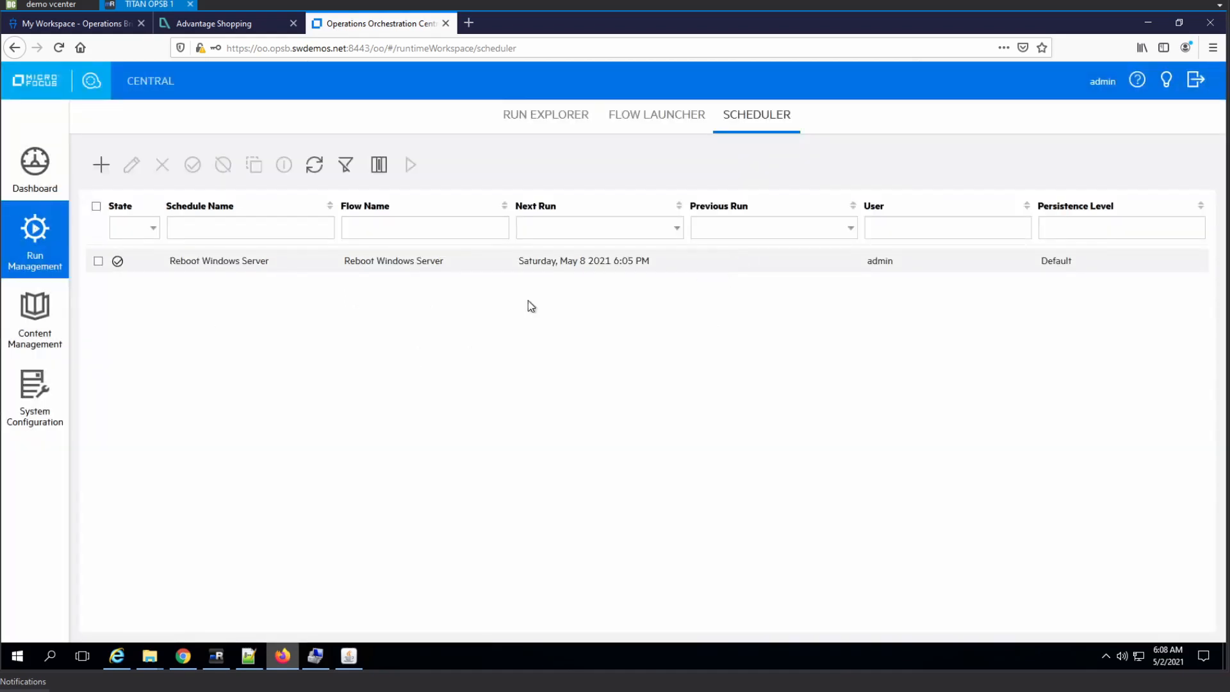
Clone the Reboot Windows Server schedule with hostname "oo" and start hour 02, and save the clone
click(228, 260)
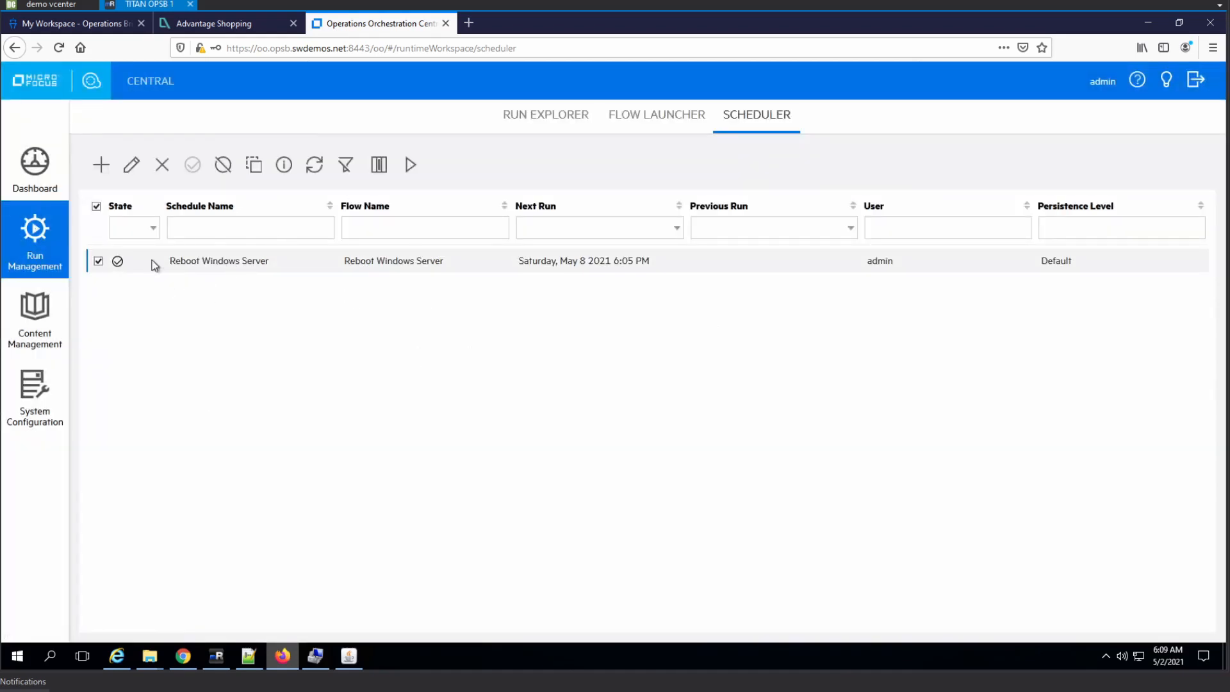
click(254, 165)
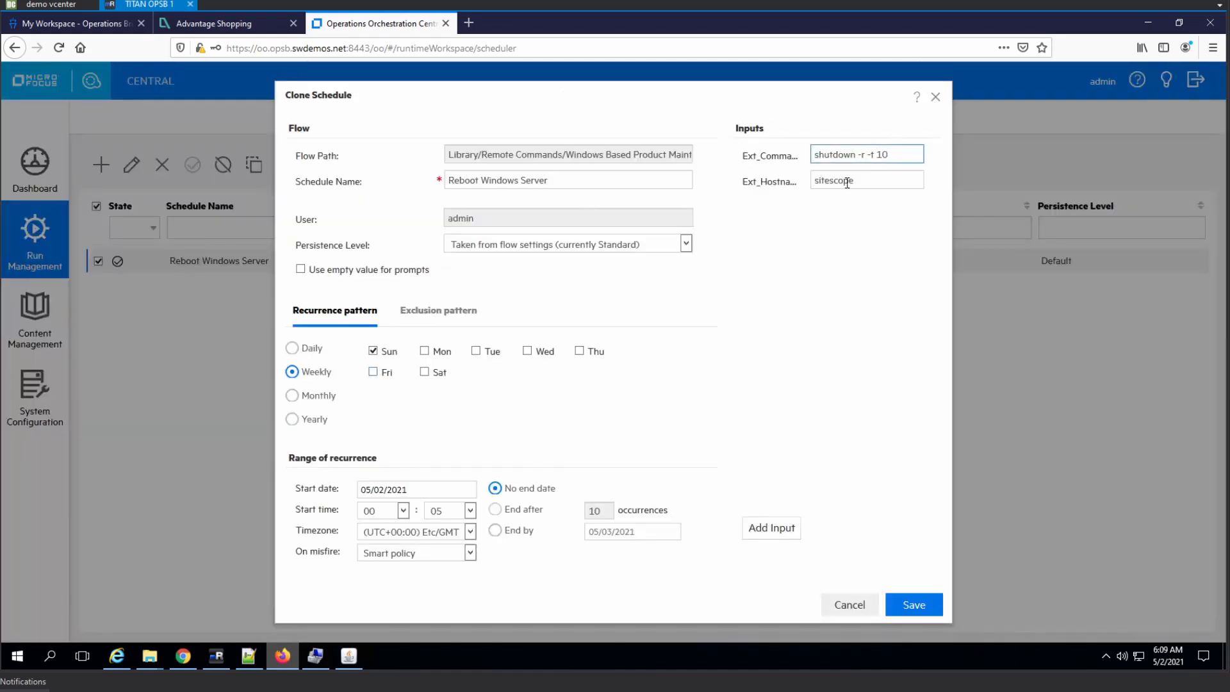
key(Tab)
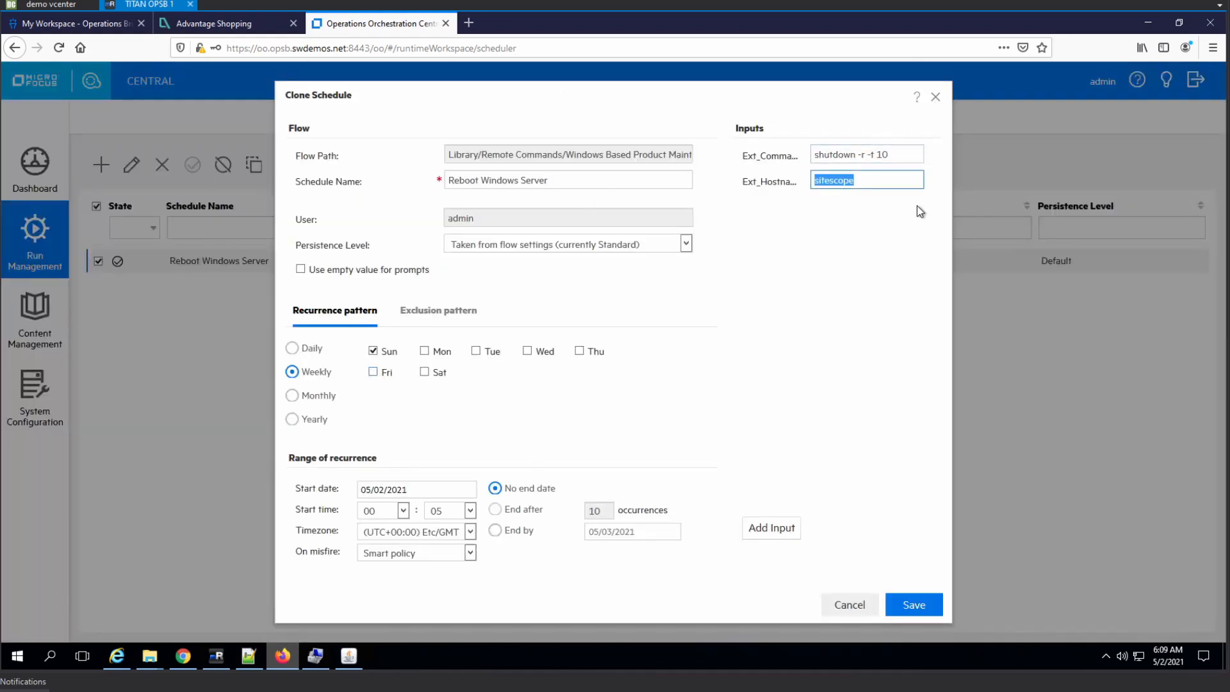
text(oo)
click(403, 510)
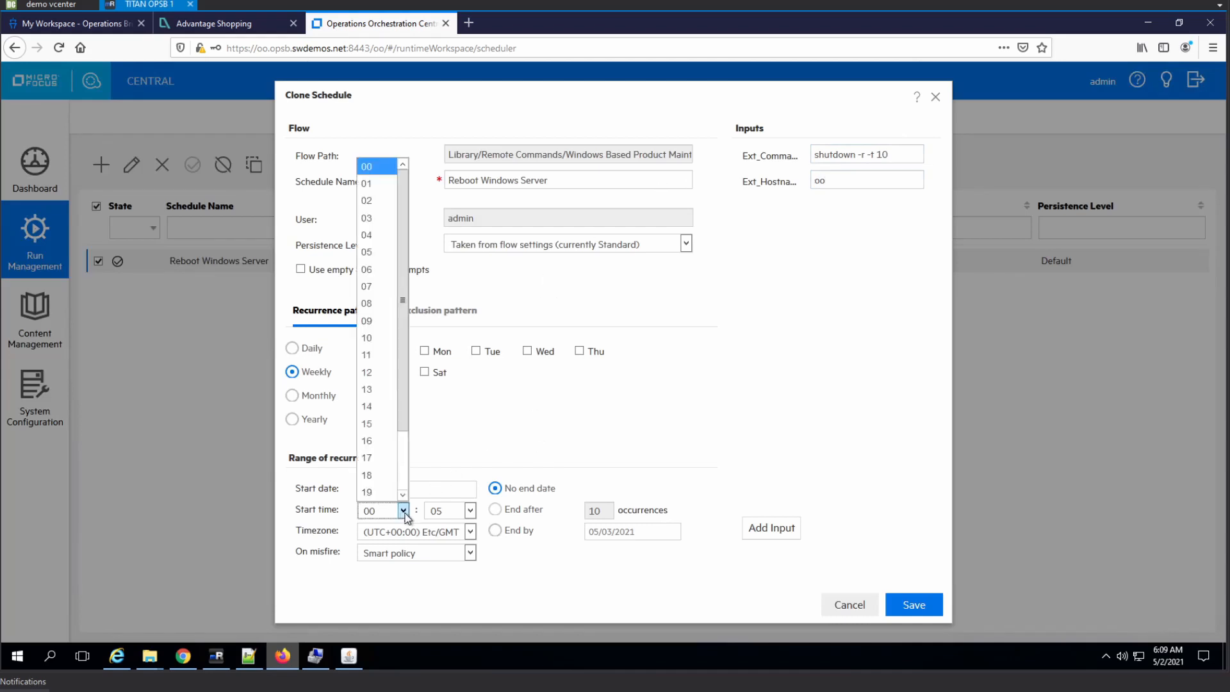
click(386, 201)
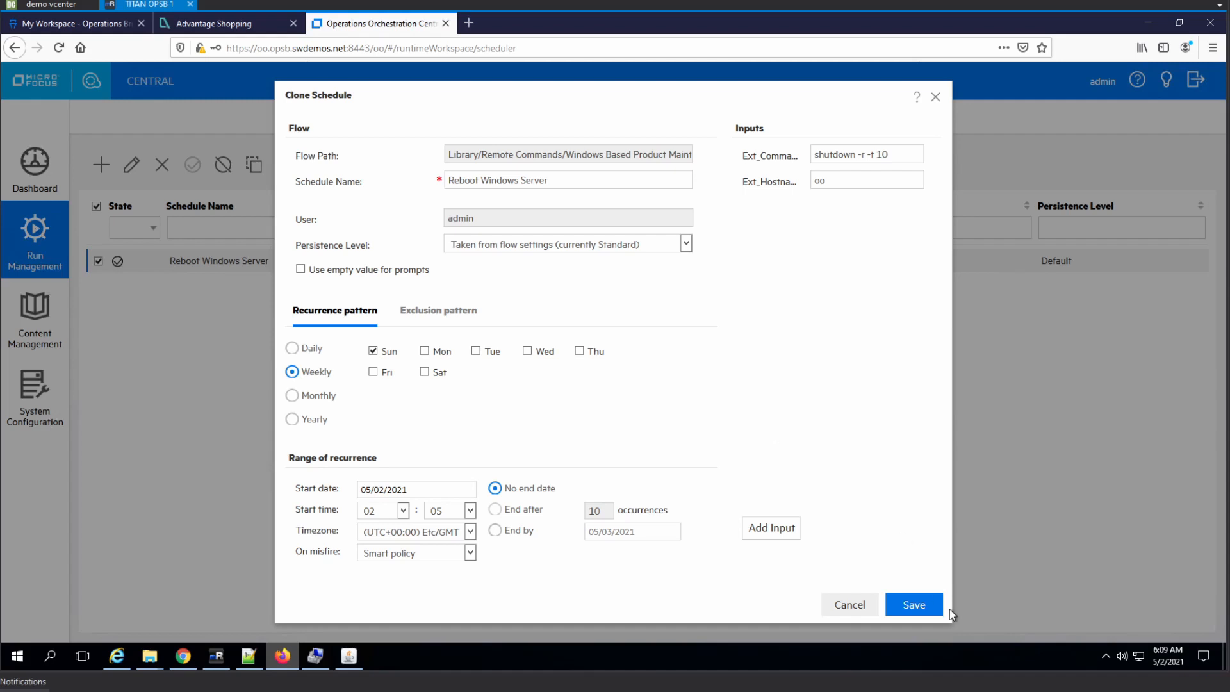
click(923, 612)
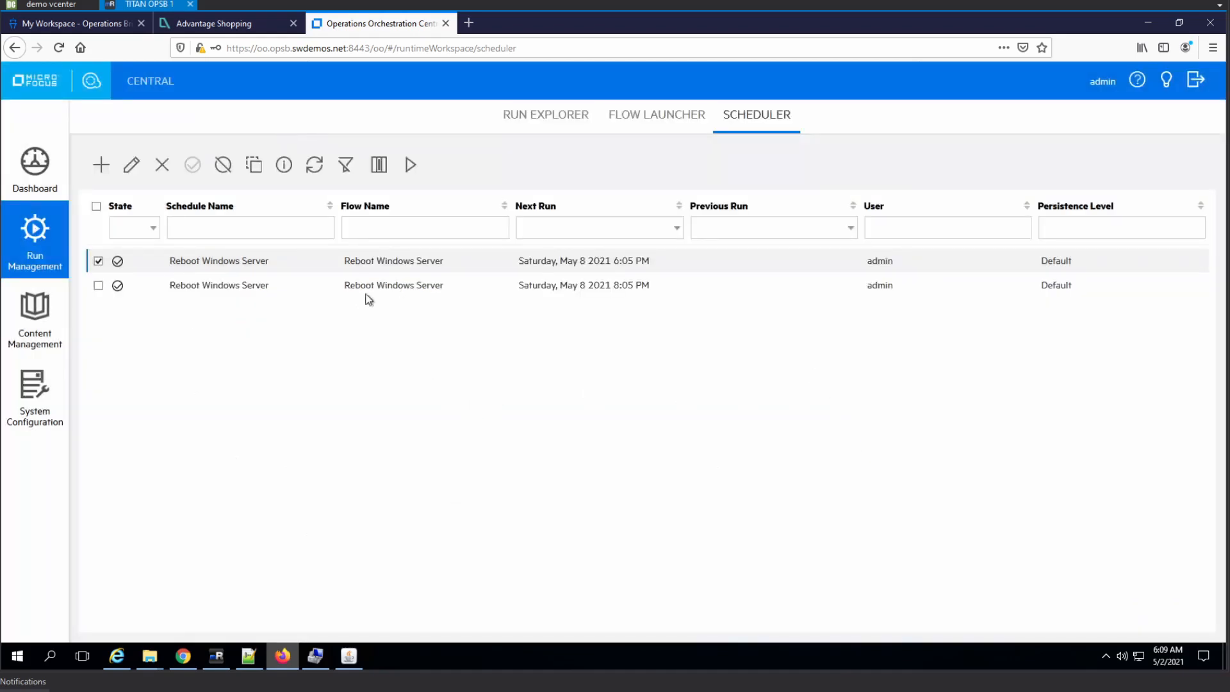
Rename the schedule for the sitescope host to "Reboot Sitescope Server weekly" and save it
click(131, 164)
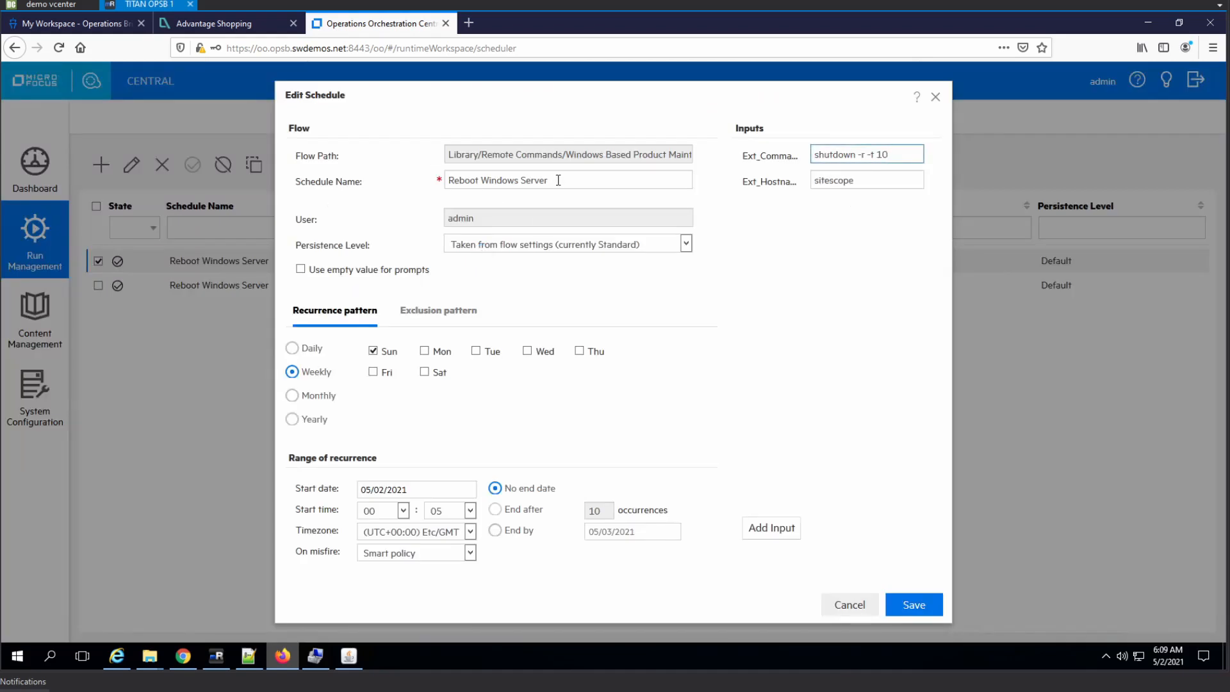
click(558, 180)
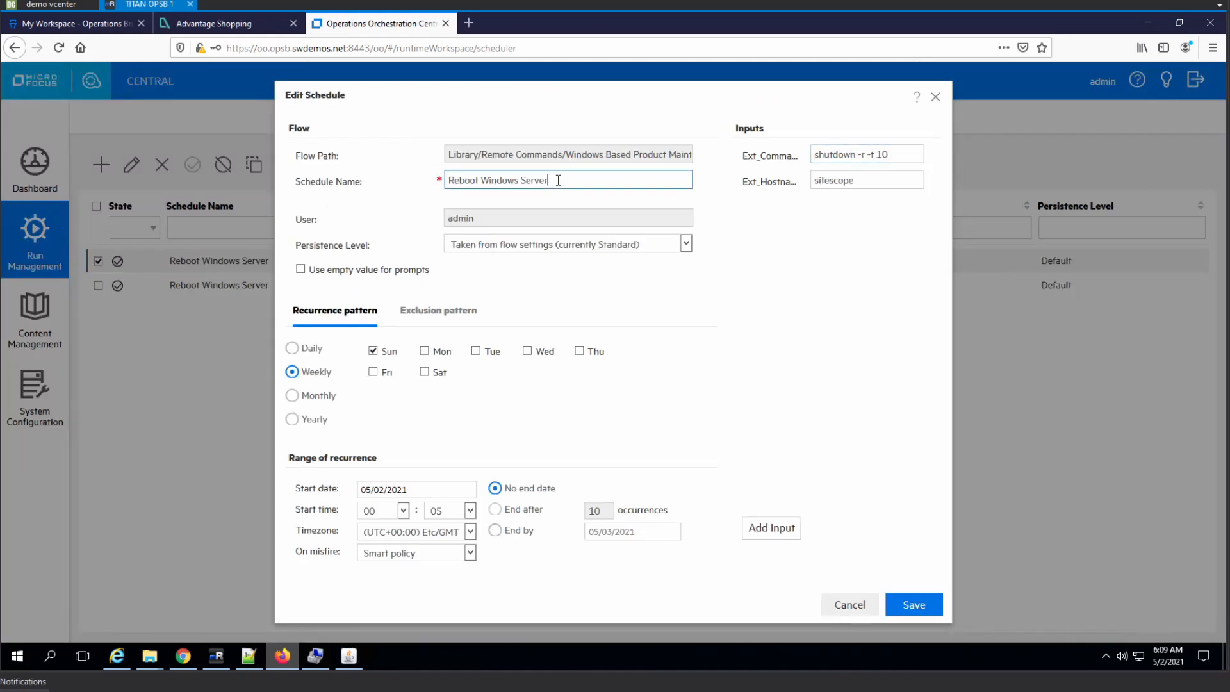
double_click(506, 180)
text(Sitescope)
key(End)
text(weekly)
click(913, 604)
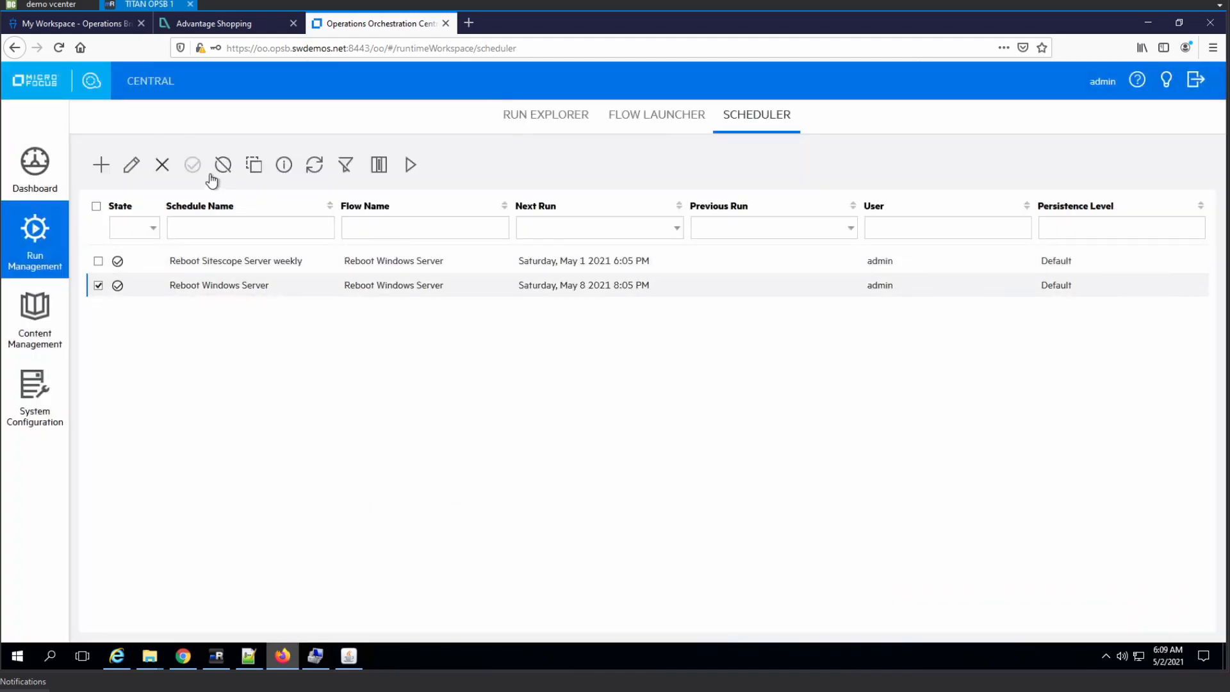
Rename the cloned schedule for the oo host to "Reboot OO (autoreboot) weekly + 2 hours" and save it
click(131, 165)
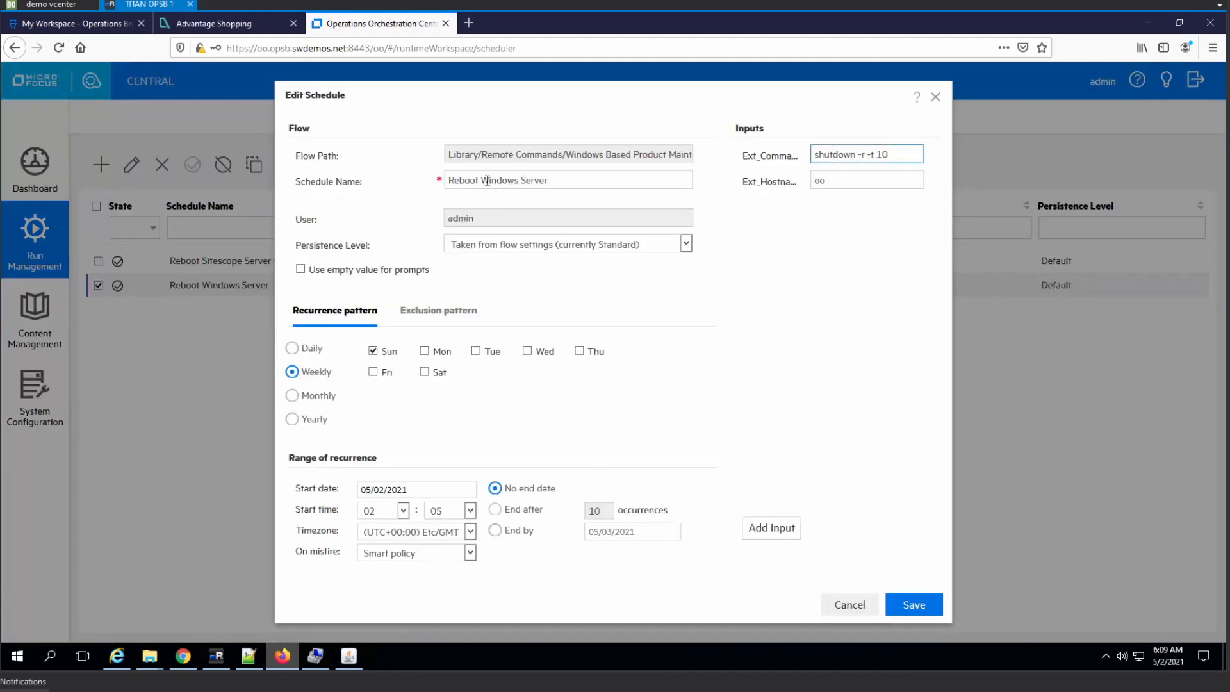
drag(482, 180, 654, 196)
text(OO)
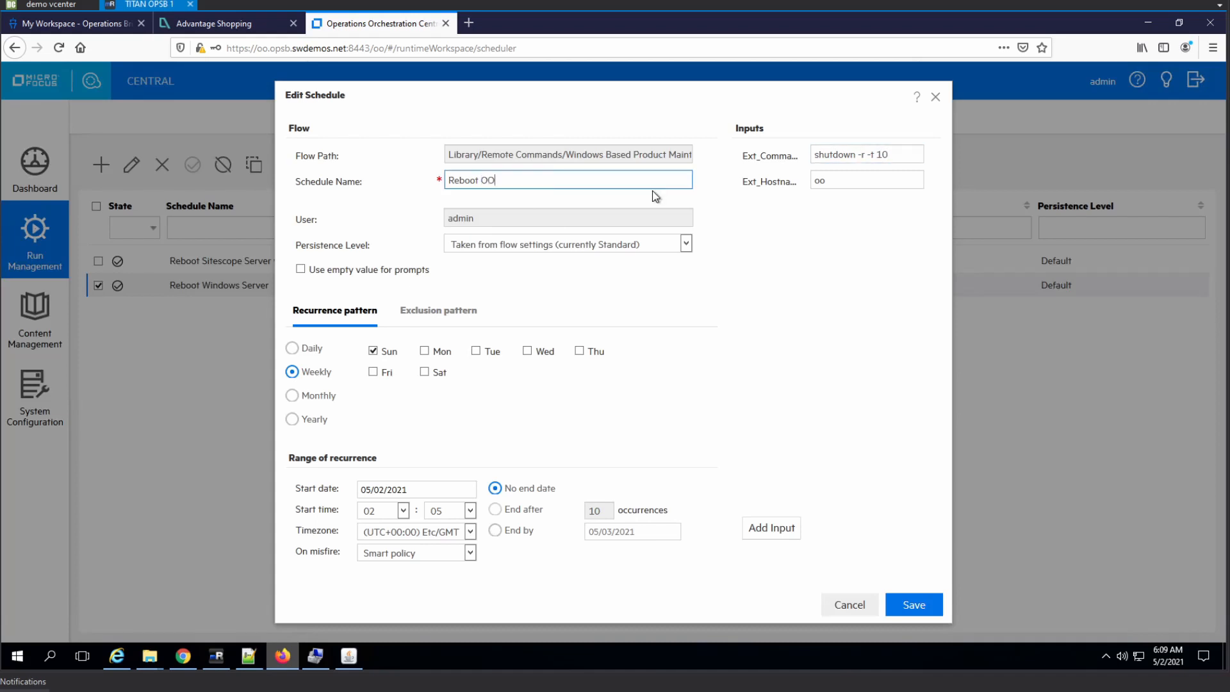
text( (autoreboot) weekly + 2 hours)
click(936, 609)
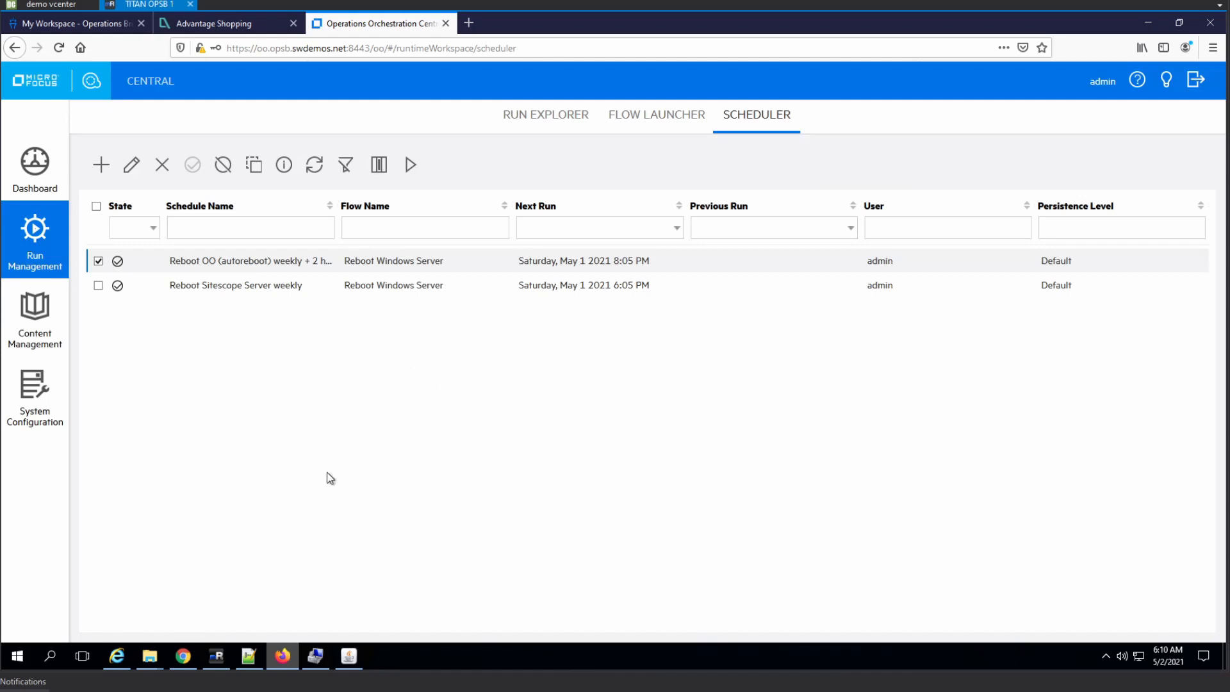
key(alt+Tab)
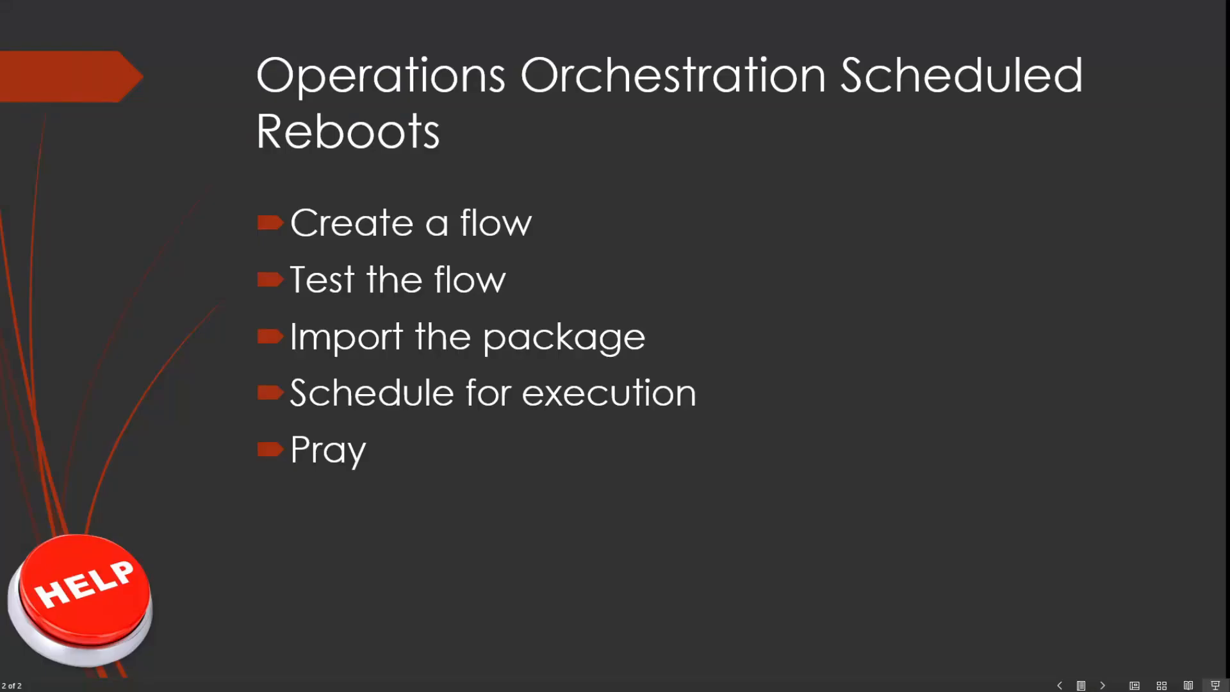